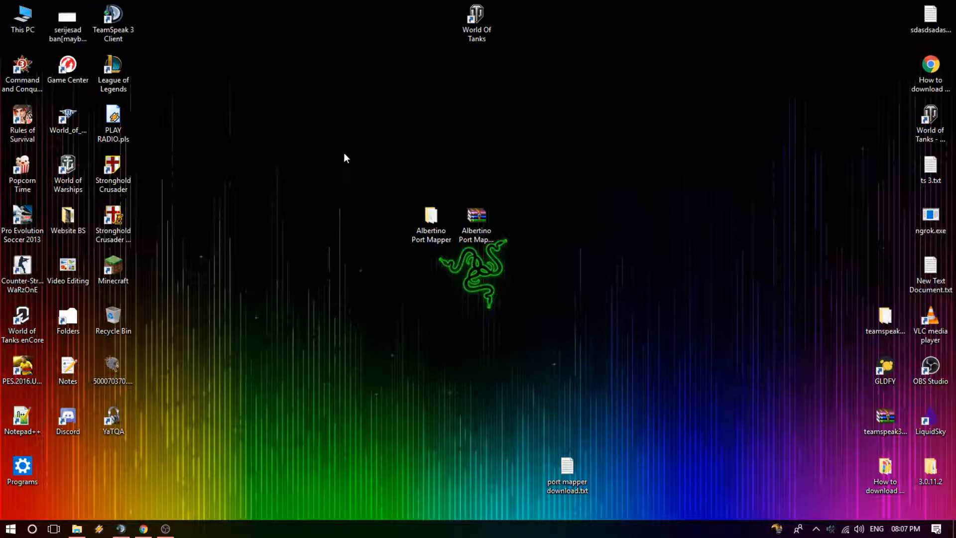
drag(356, 128, 510, 191)
drag(618, 134, 334, 310)
click(442, 231)
click(477, 217)
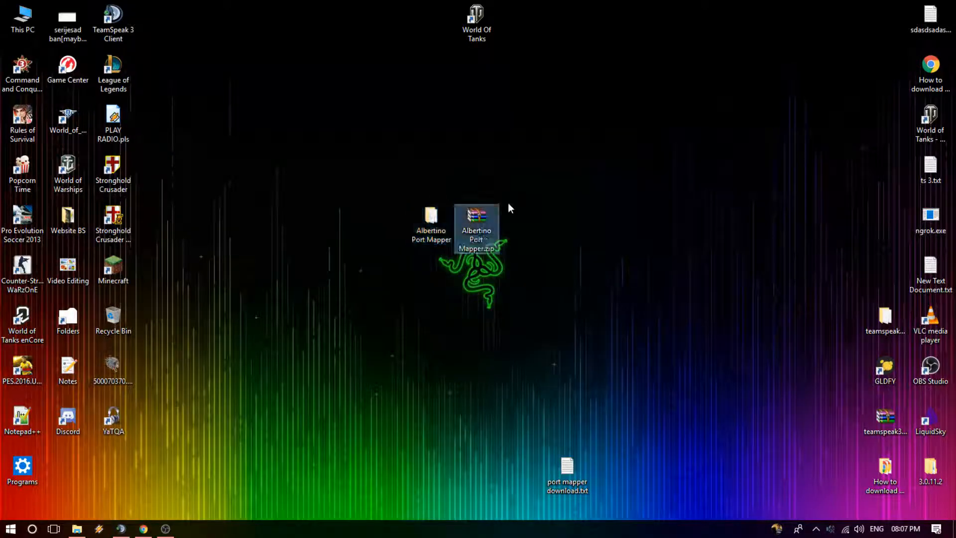
click(436, 240)
click(478, 218)
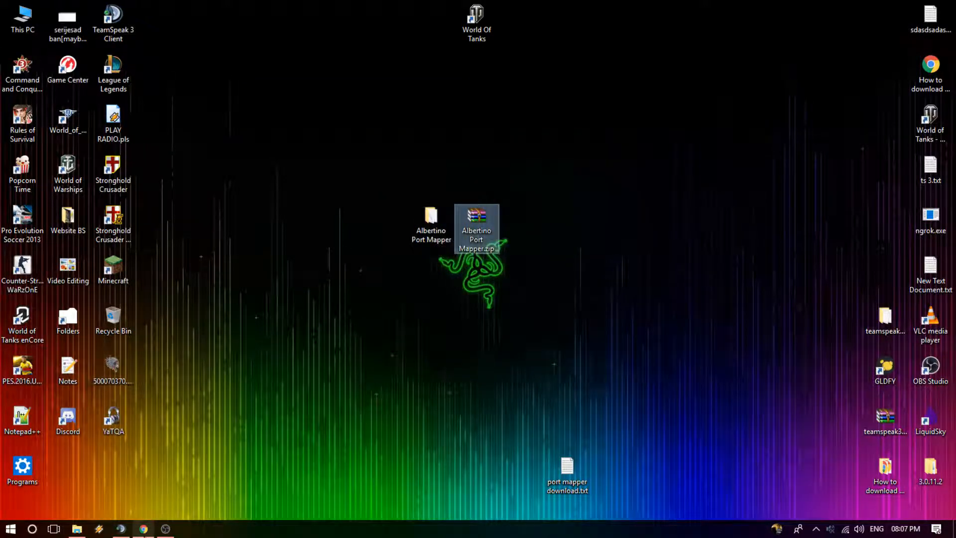
Step: Copy the MediaFire link from port mapper download.txt, view its Albertino Port Mapper download page in Chrome, and close that tab
click(144, 529)
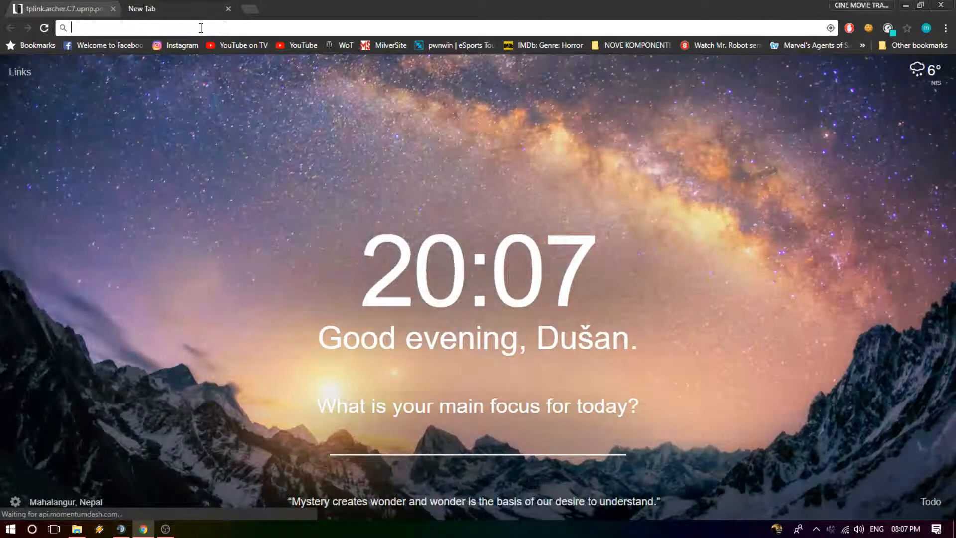
drag(349, 2, 379, 5)
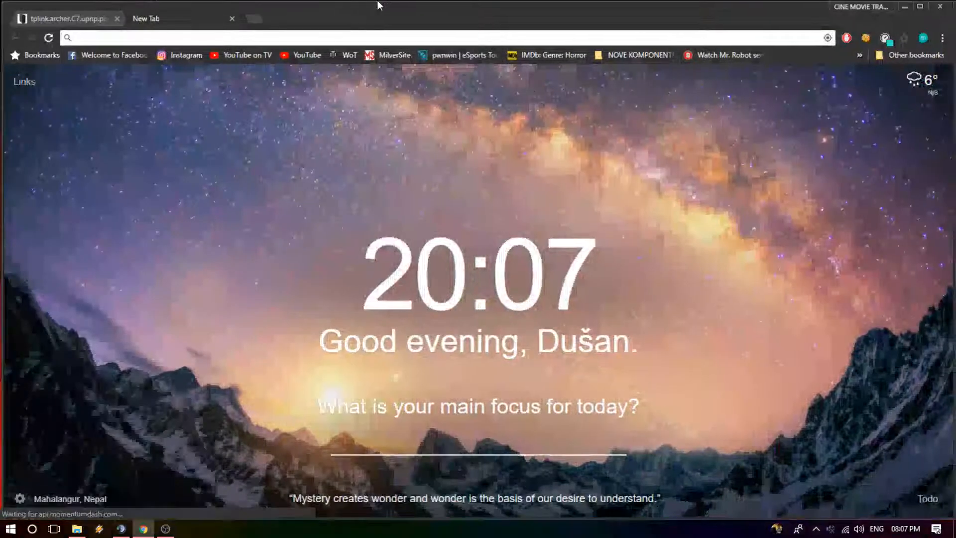
click(906, 5)
double_click(567, 472)
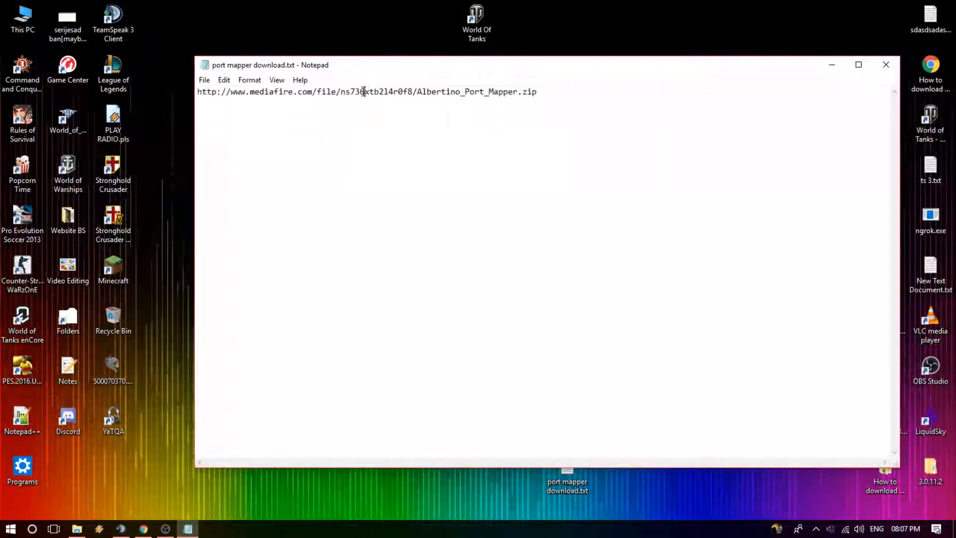
key(ctrl+a)
key(ctrl+c)
click(886, 64)
click(144, 529)
click(135, 9)
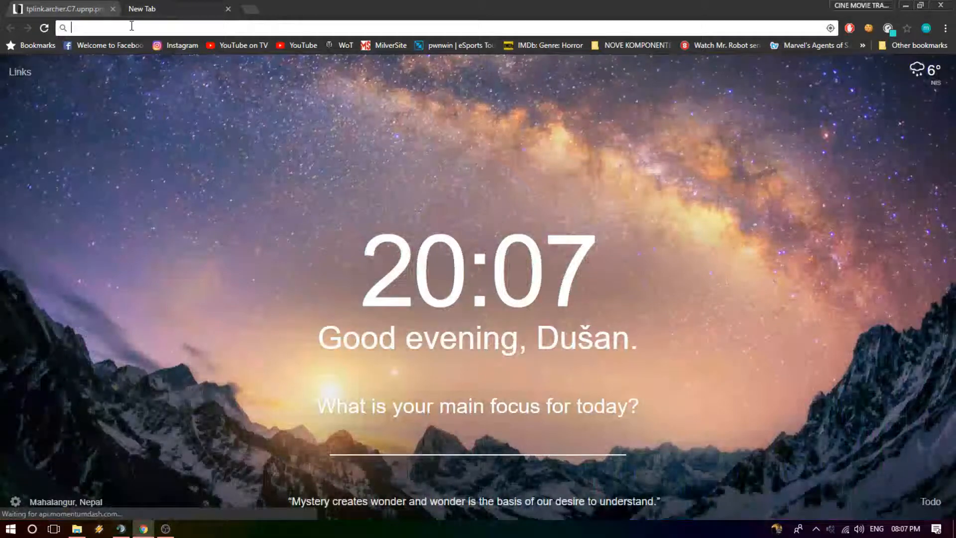
key(ctrl+v)
key(Return)
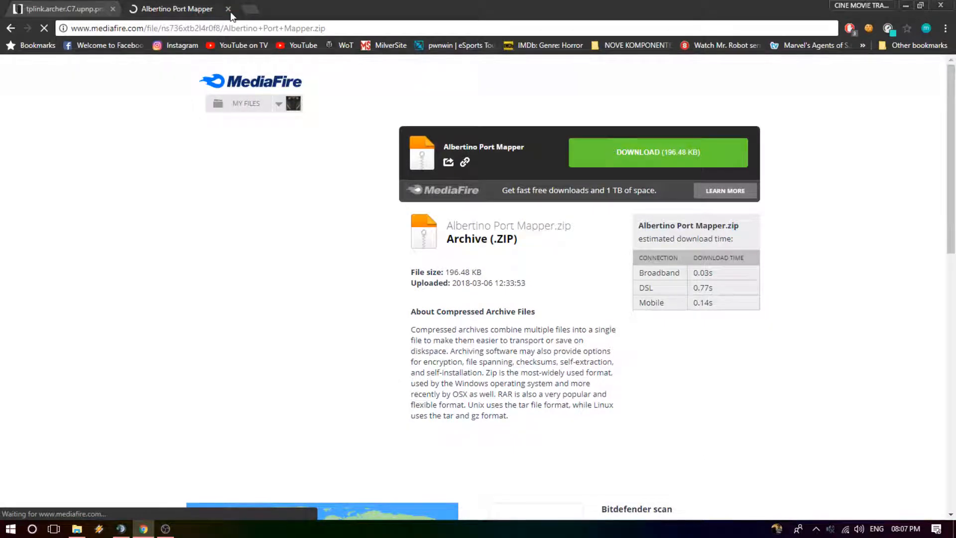
double_click(320, 28)
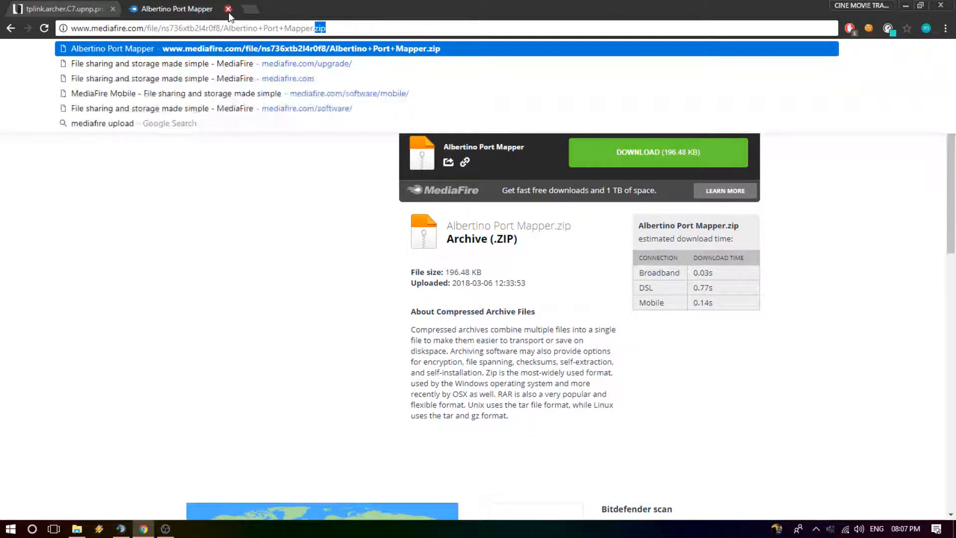
click(229, 11)
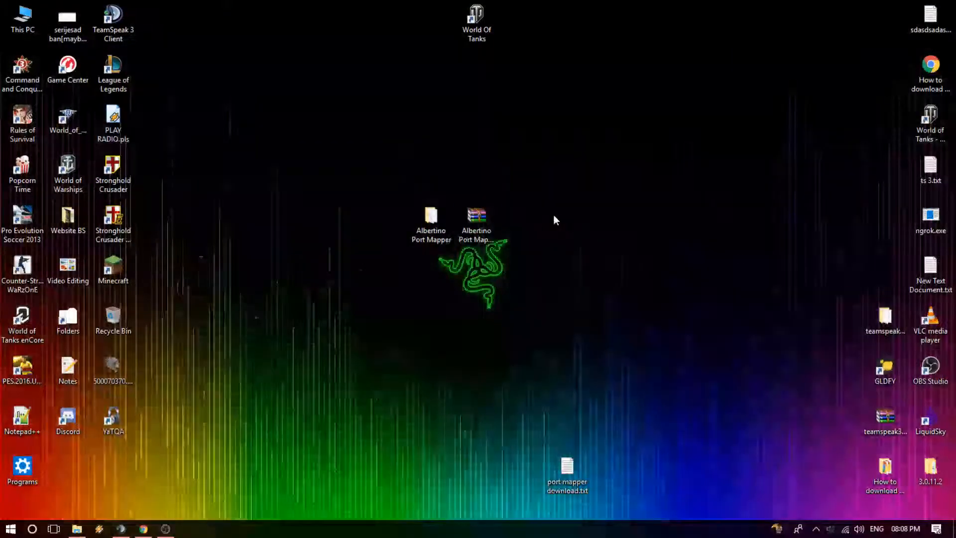
Step: Open the extracted Albertino Port Mapper folder on the desktop and select Albertino Port Mapper.exe
right_click(490, 229)
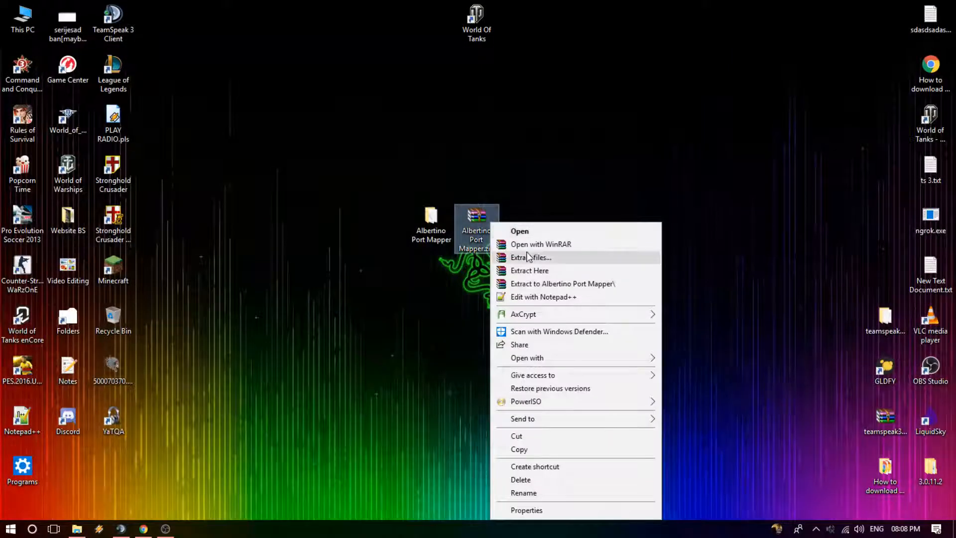
click(433, 220)
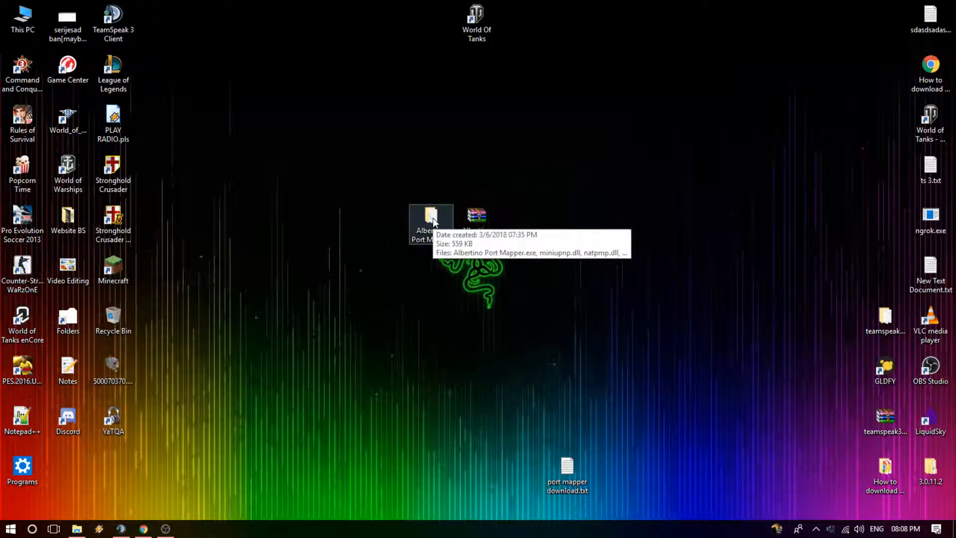
double_click(432, 221)
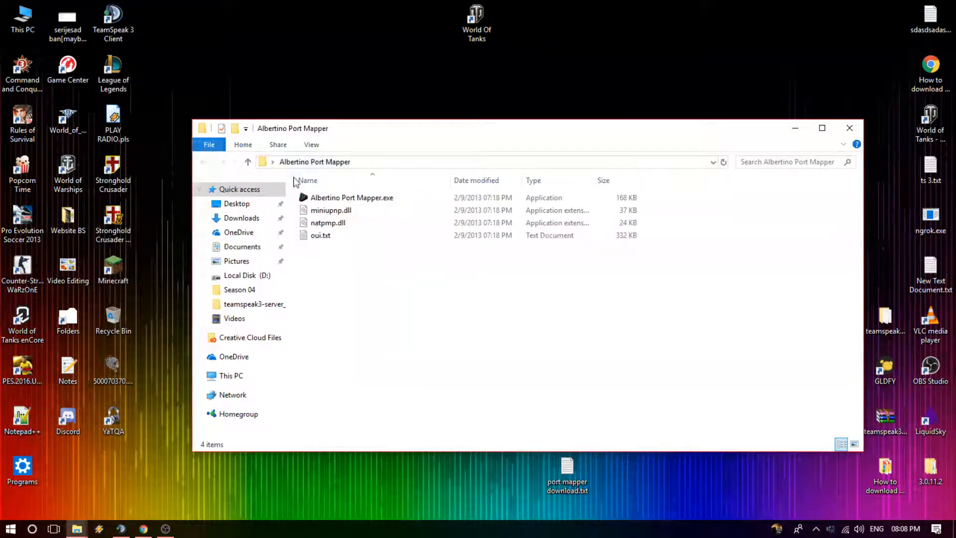
click(350, 198)
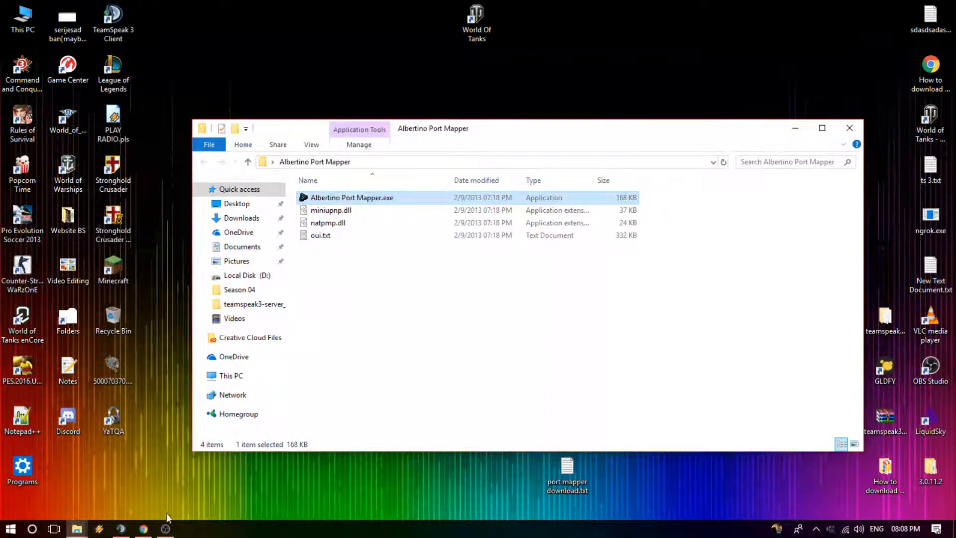
Step: Switch to Chrome and examine the UPnP heading and current UPnP status in the TP-LINK router image
click(144, 528)
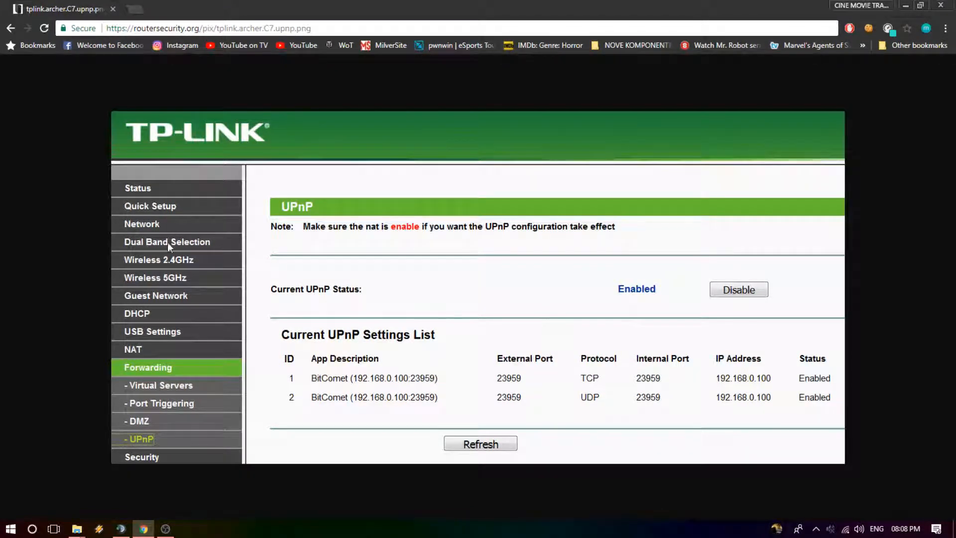
drag(295, 206, 272, 203)
mouse_move(615, 292)
mouse_down()
mouse_move(645, 289)
mouse_move(630, 296)
mouse_up()
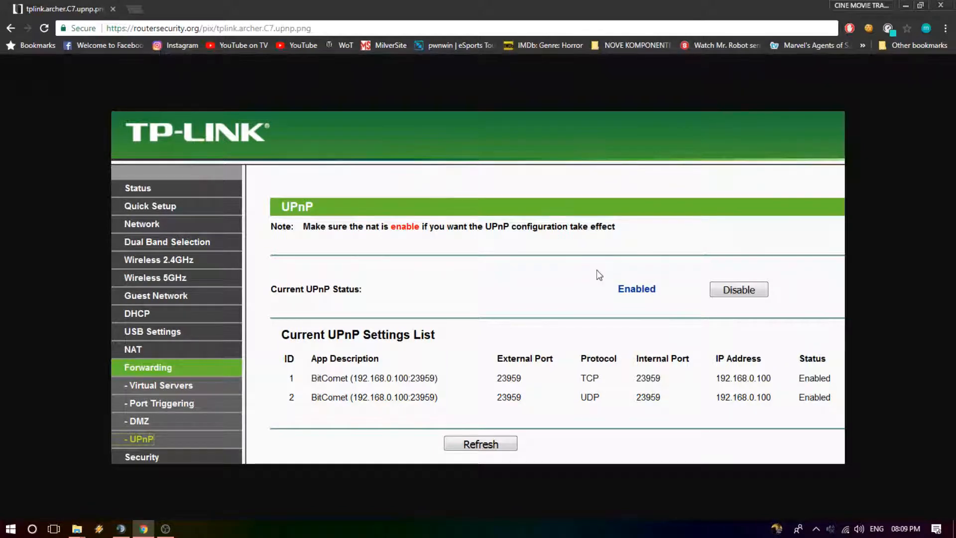
click(906, 6)
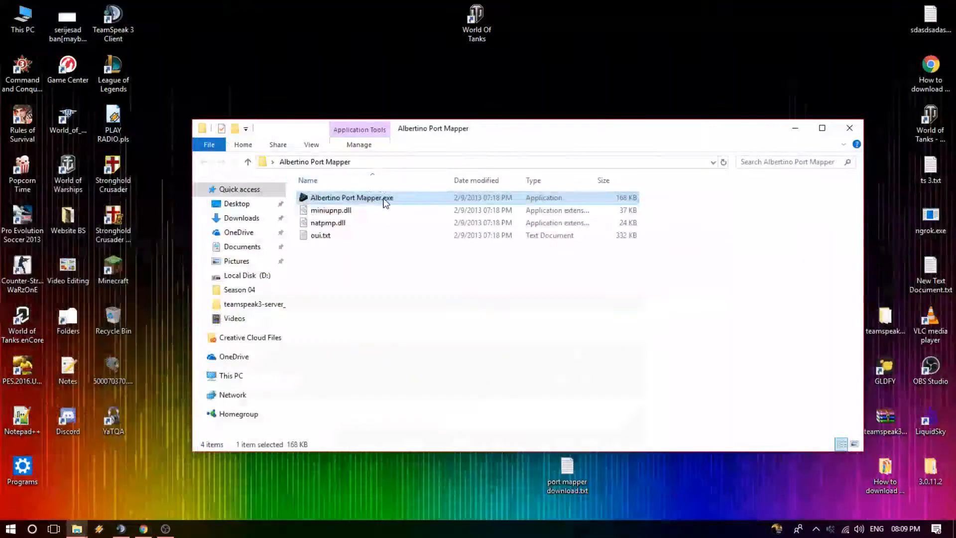
Step: Launch Albertino Port Mapper.exe from the folder and start listening on port 71
double_click(384, 198)
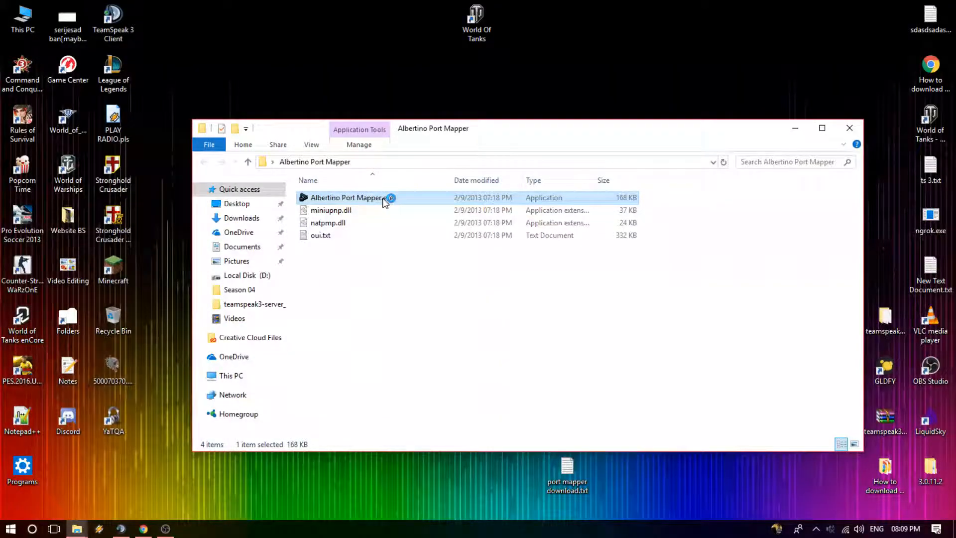
drag(236, 128, 436, 126)
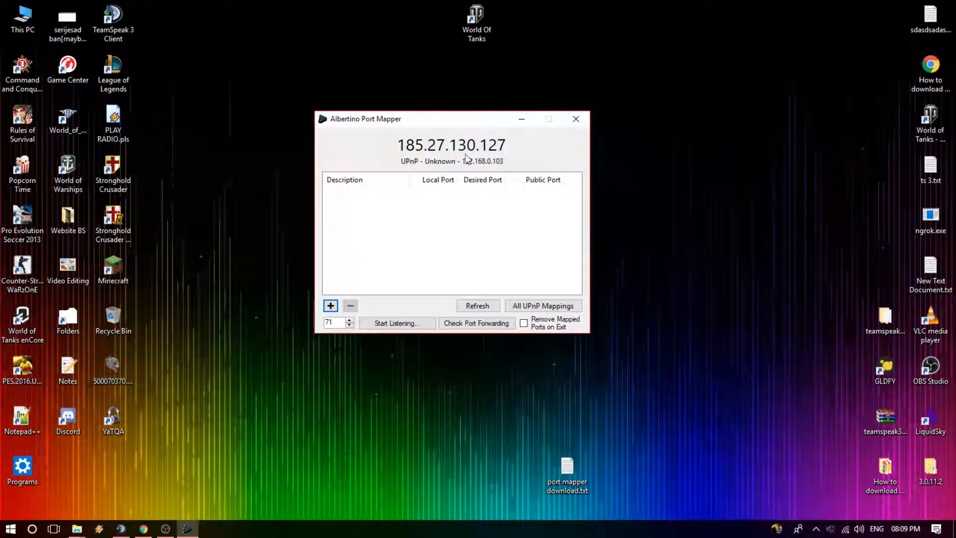
click(383, 324)
Step: Add a port mapping with local port 9987 and desired public port 9987 for both TCP and UDP
click(330, 306)
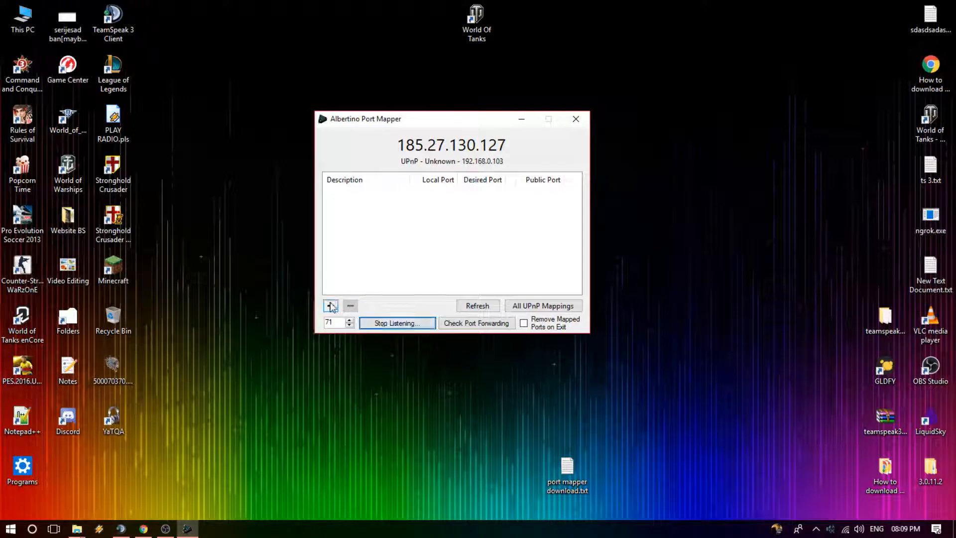
drag(209, 135, 589, 110)
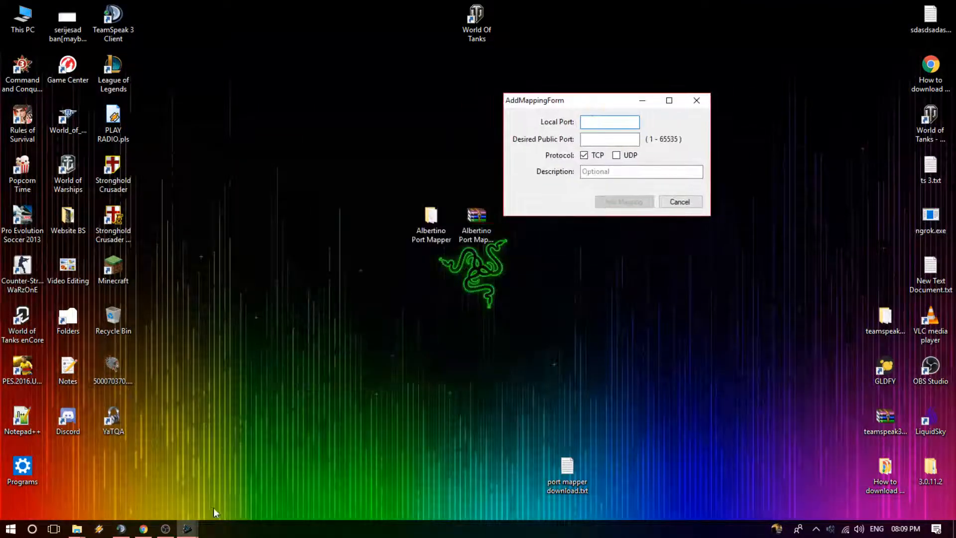
mouse_move(187, 527)
click(147, 487)
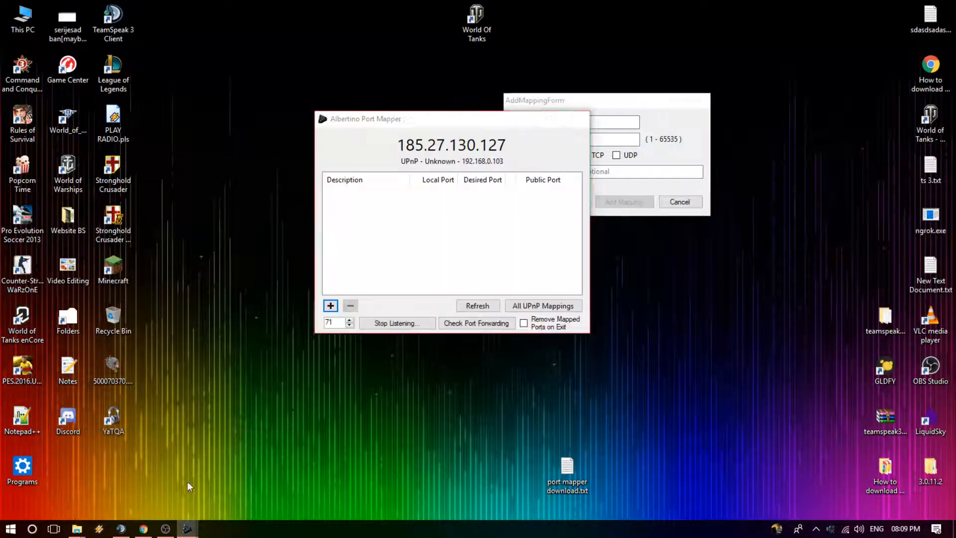
click(600, 124)
drag(573, 101, 533, 36)
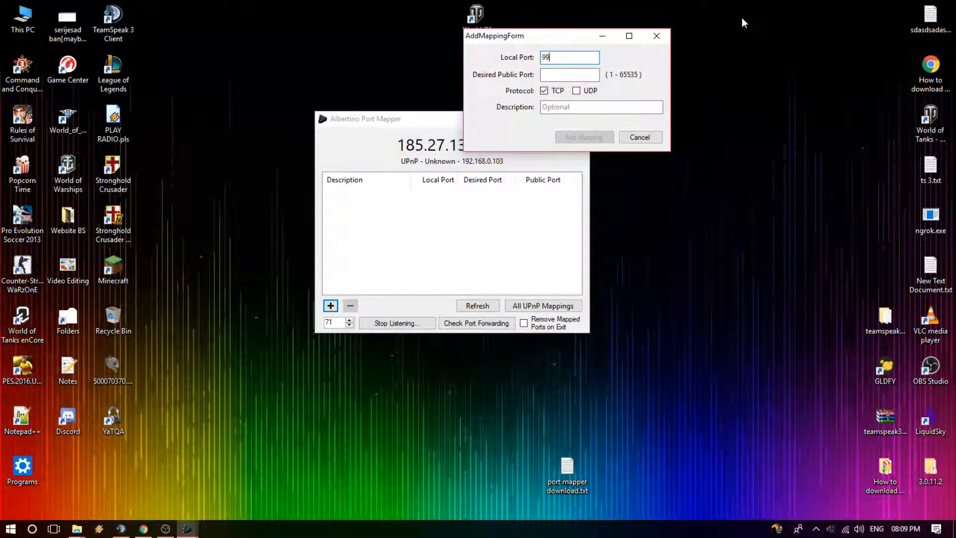
click(578, 76)
text(9987)
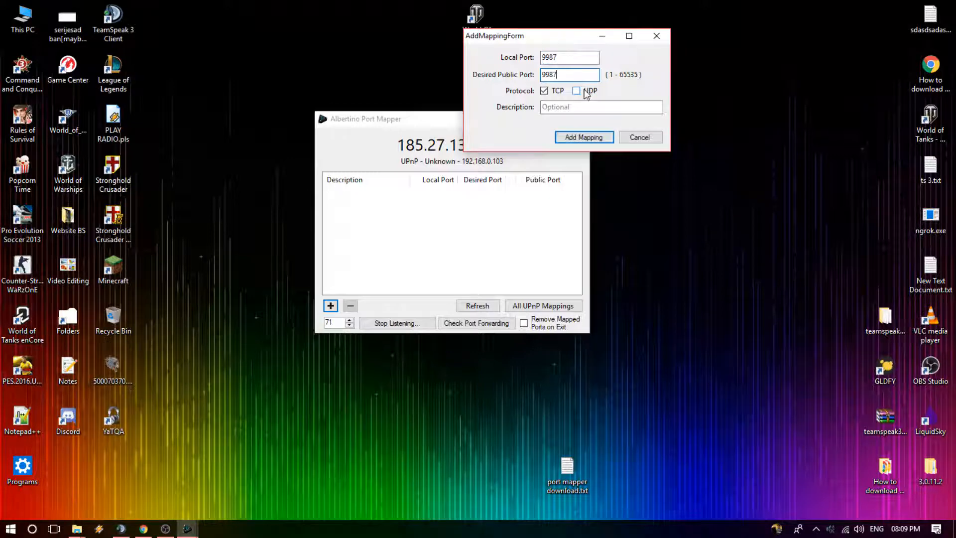
click(585, 105)
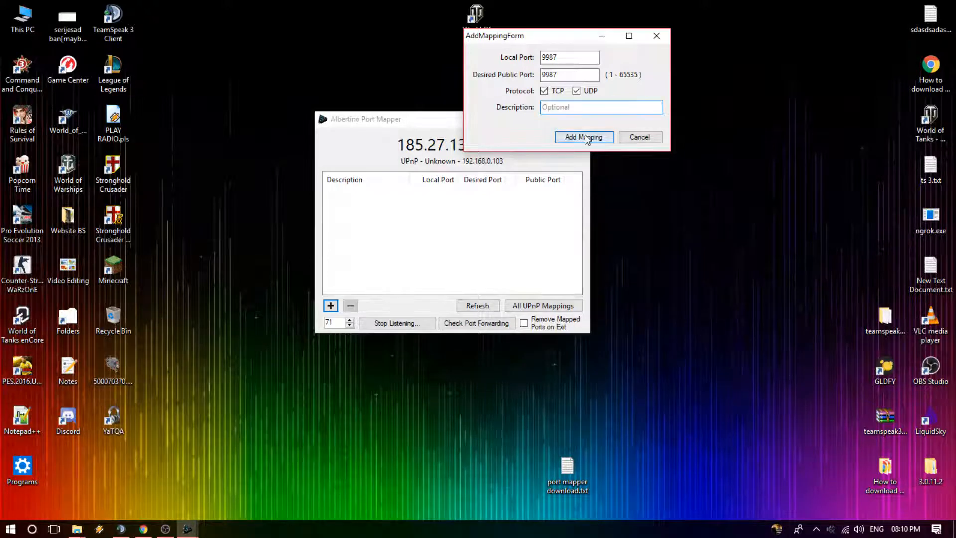
click(585, 136)
click(511, 195)
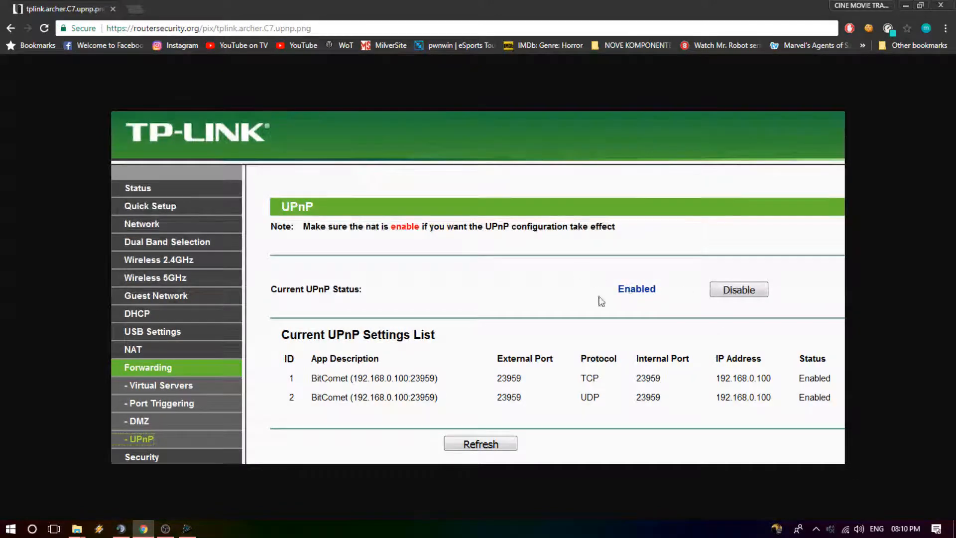
Step: Open canyouseeme.org in a new Chrome tab and select the default port number to check
click(910, 5)
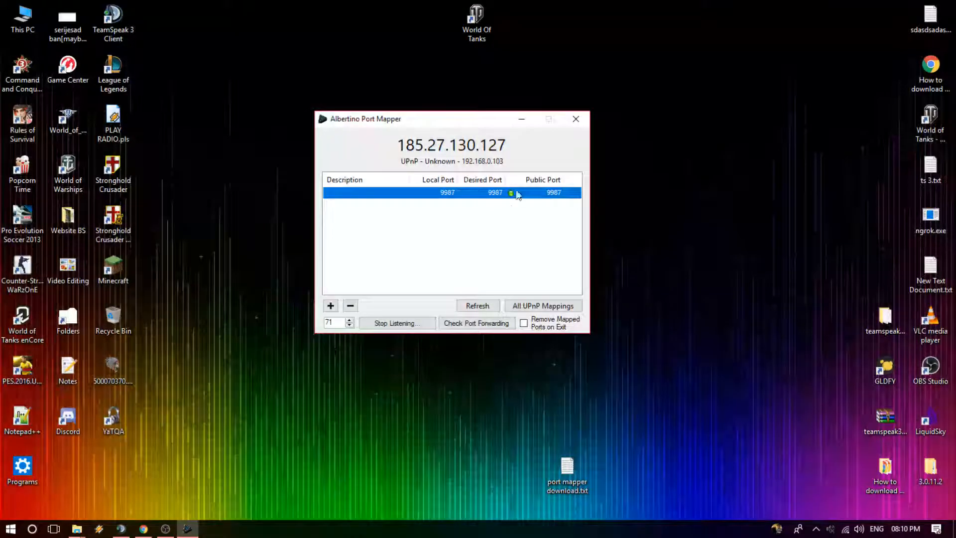
click(144, 529)
click(137, 6)
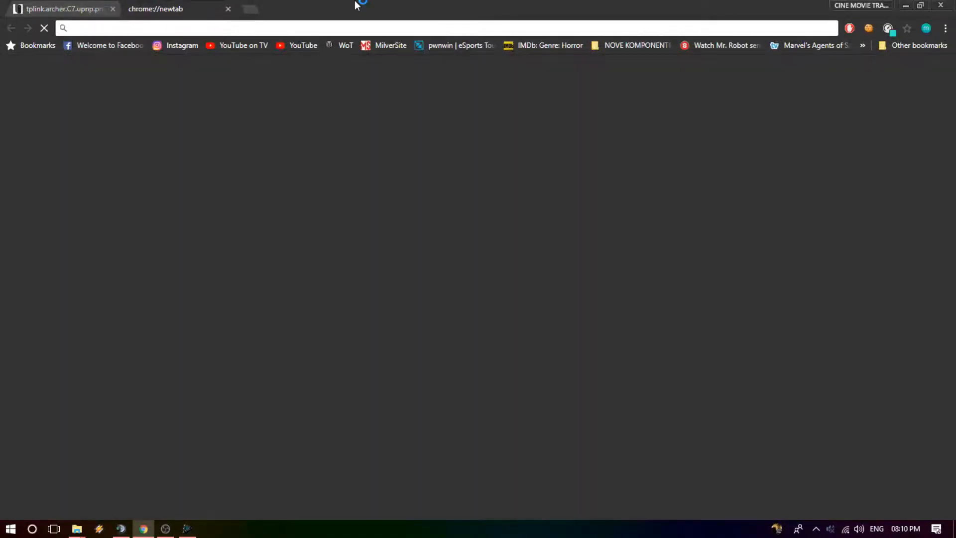
drag(359, 4, 342, 407)
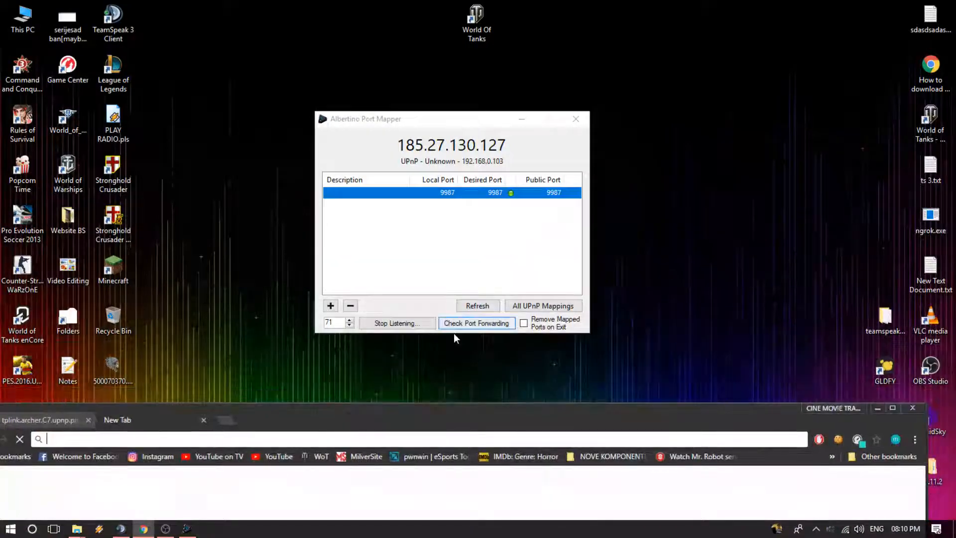
drag(477, 414, 603, 4)
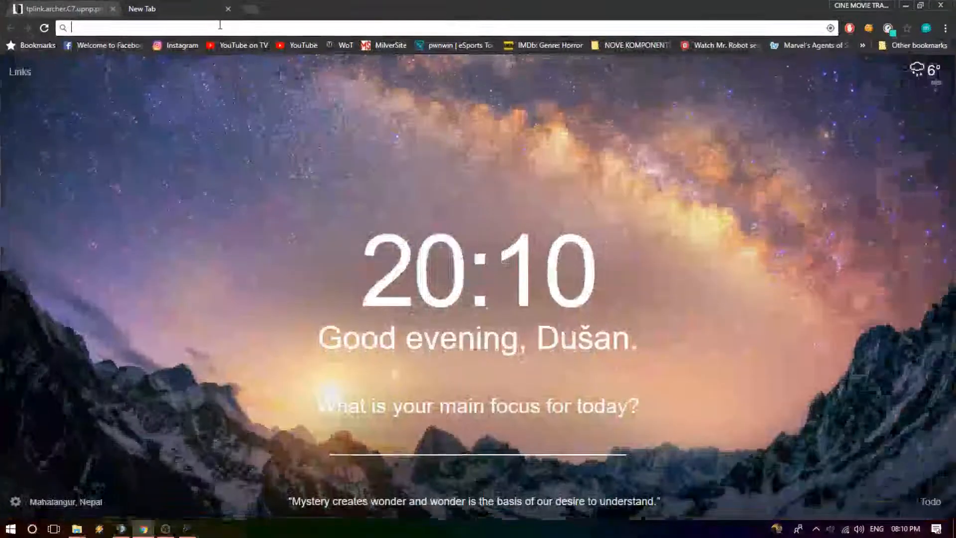
text(canyouseeme.org)
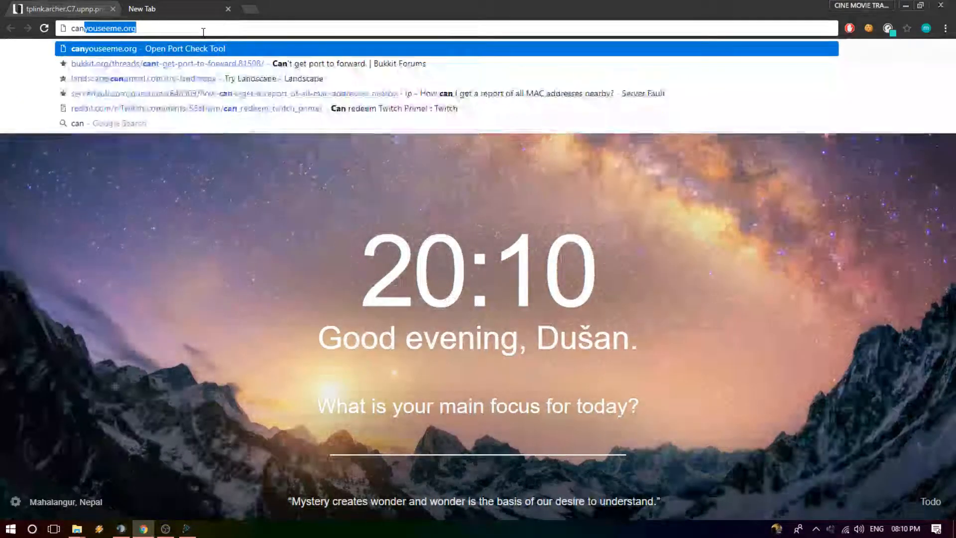
key(Return)
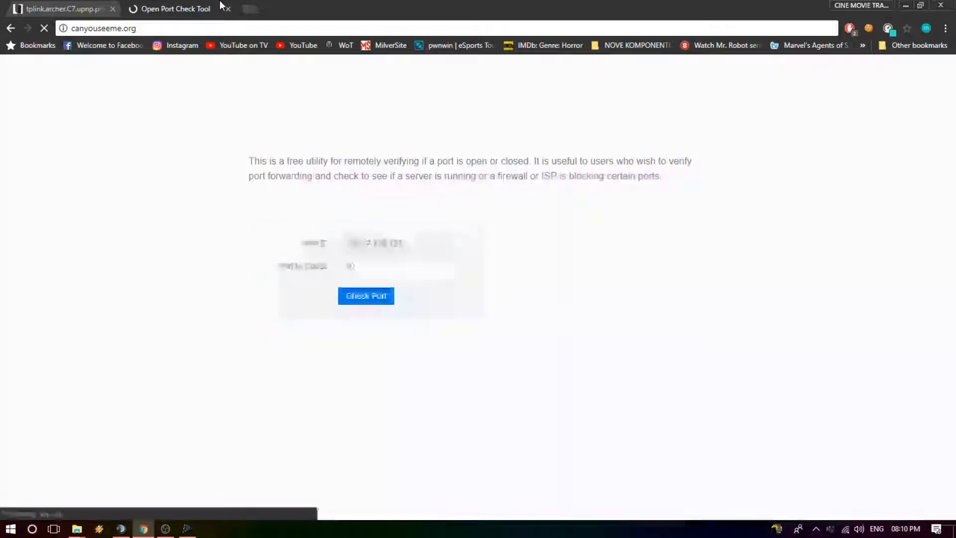
double_click(367, 259)
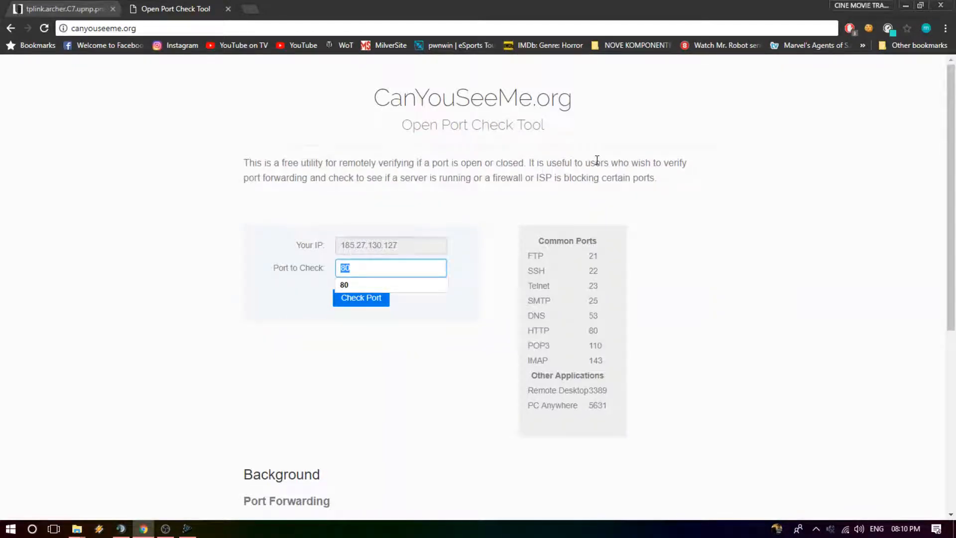
Step: Switch to Albertino Port Mapper, open all UPnP mappings, and examine the router's UDP and TCP entries for port 10011
drag(460, 10, 388, 369)
click(531, 310)
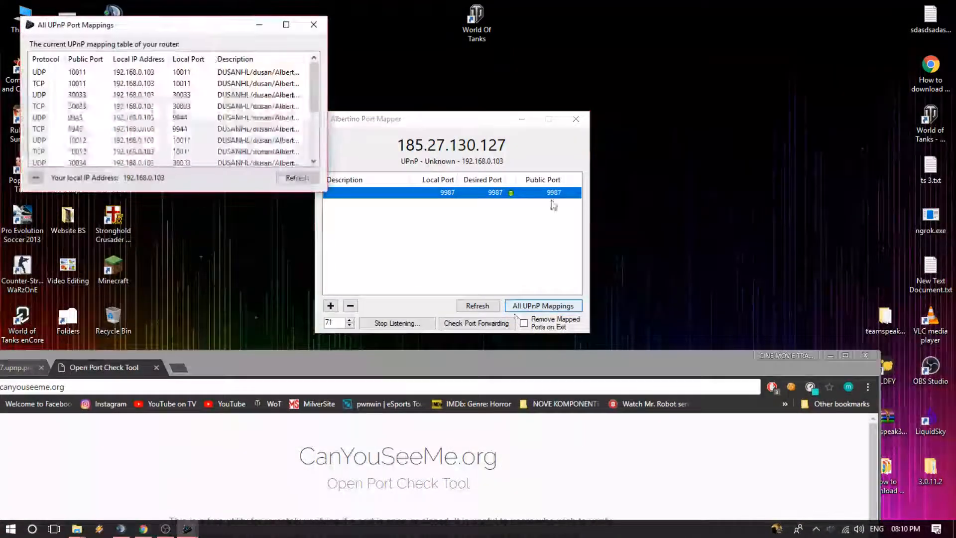
drag(128, 25, 419, 47)
click(380, 104)
click(382, 94)
click(380, 105)
click(382, 95)
click(381, 105)
click(387, 95)
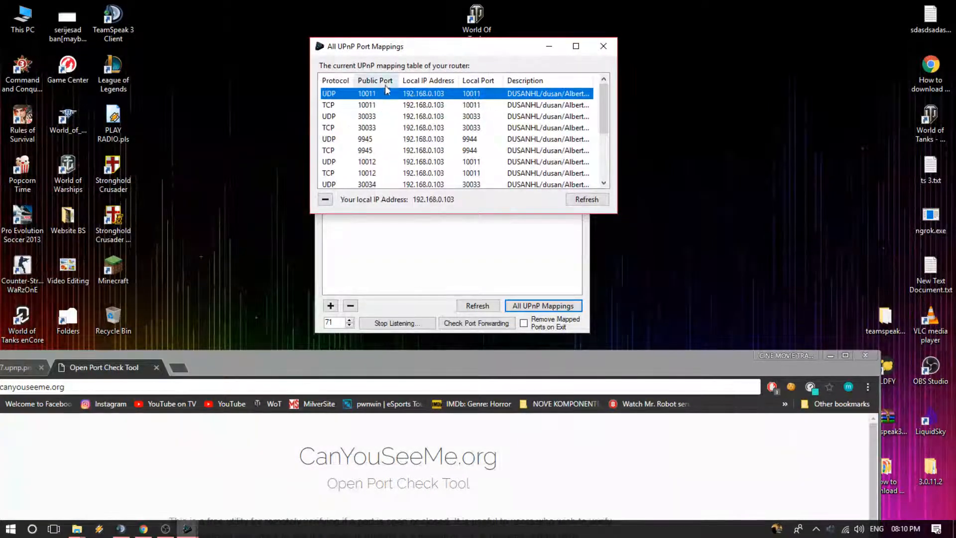
click(337, 106)
click(394, 95)
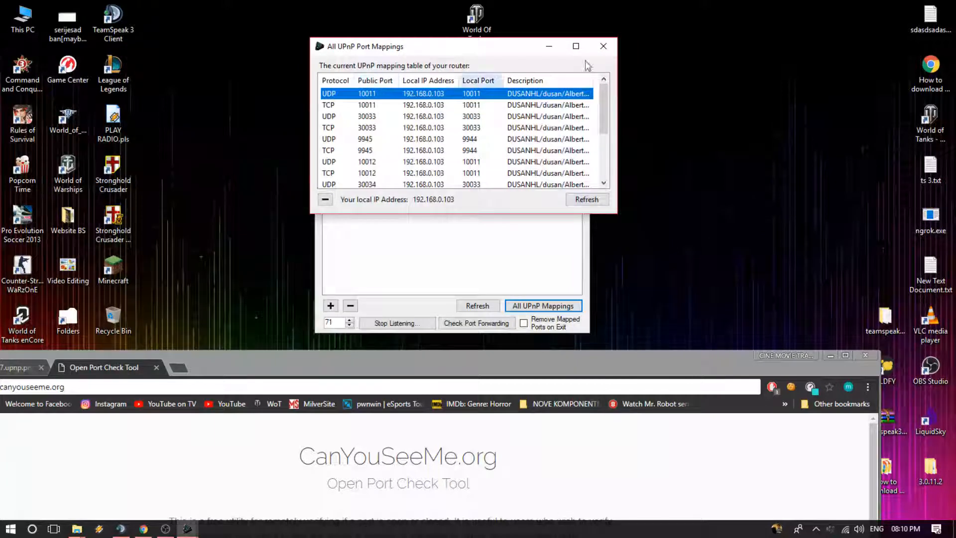
Step: Close the table of all UPnP port mappings and bring the CanYouSeeMe.org page back into view beside the port mapper
click(603, 46)
drag(508, 360, 511, 225)
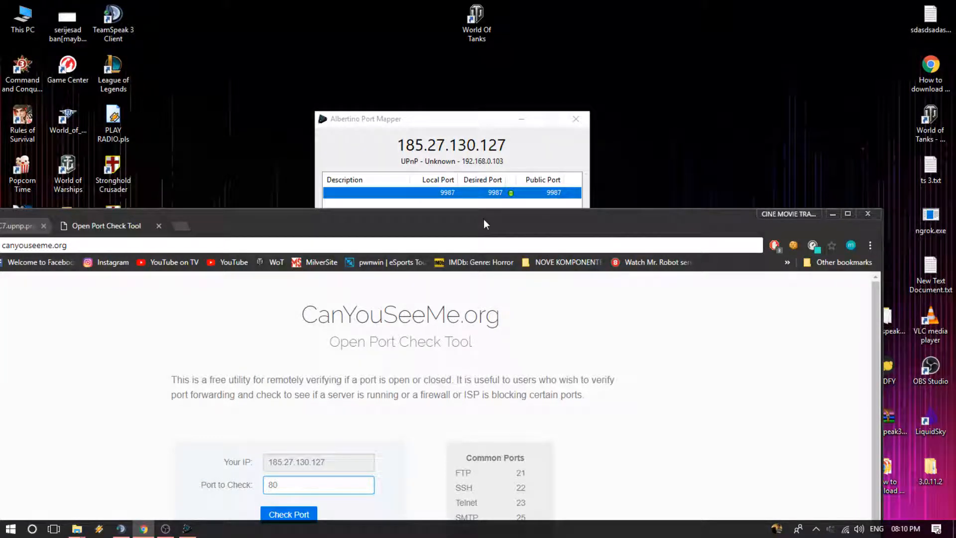
drag(484, 219, 480, 240)
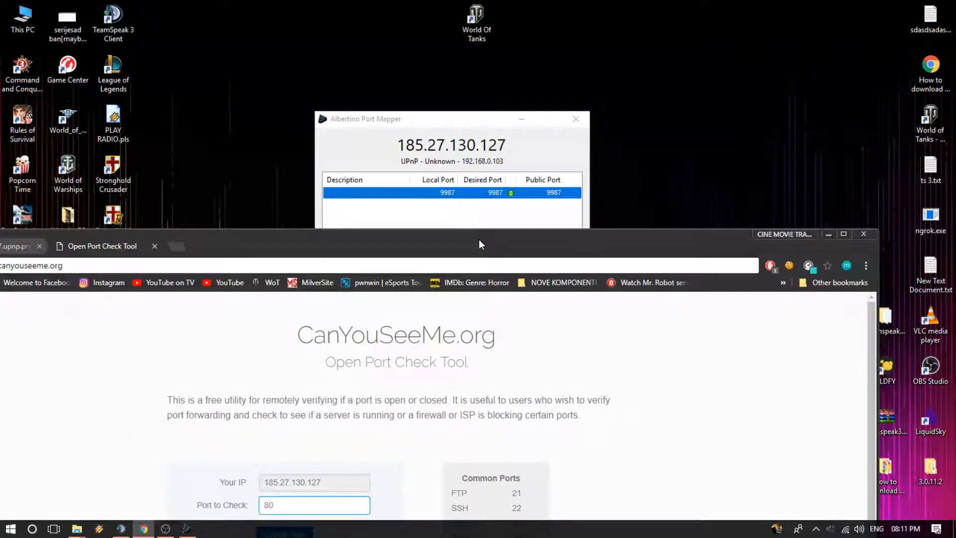
drag(480, 239, 516, 169)
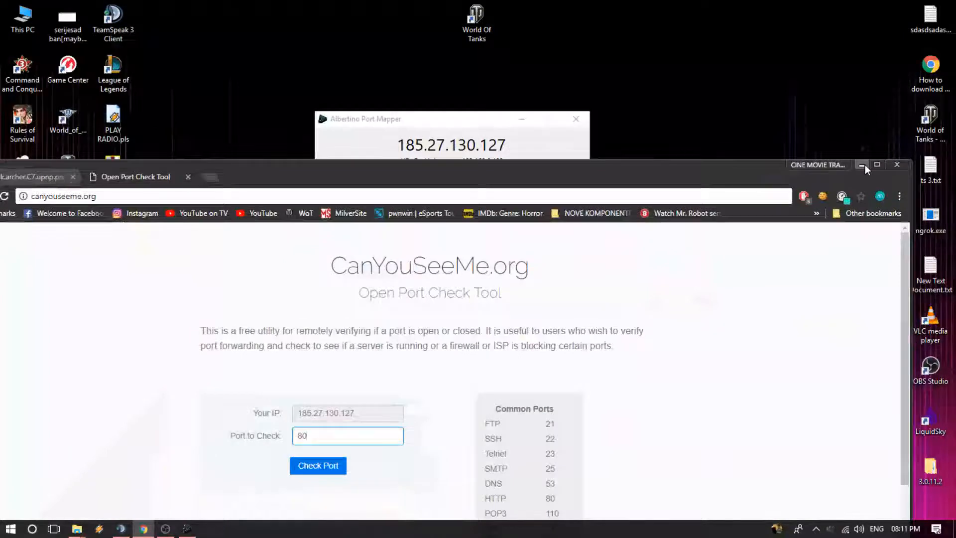
Step: Minimize the browser and look through the hidden notification-area icons for running programs
click(865, 165)
click(816, 529)
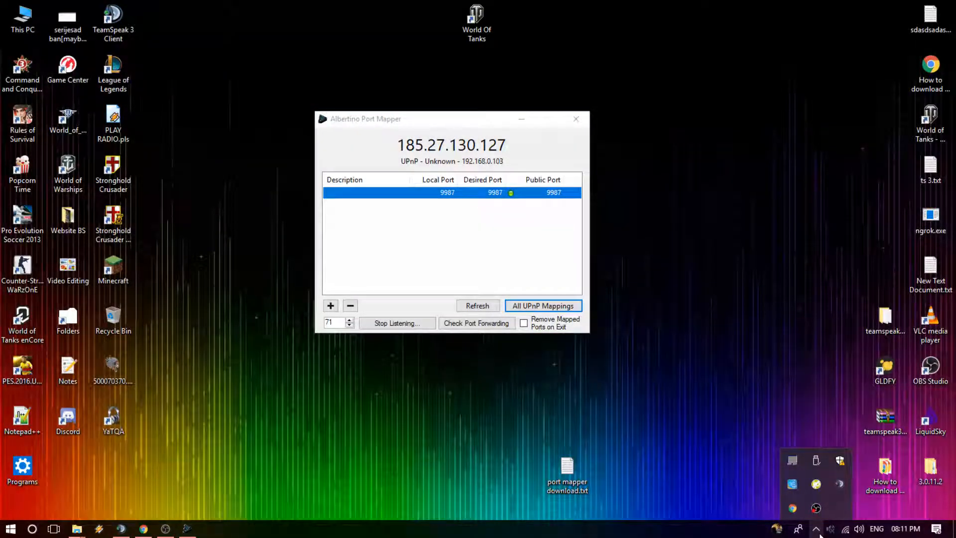
click(665, 221)
Step: Restore and maximize the CanYouSeeMe.org window and select the existing port number to check
click(144, 529)
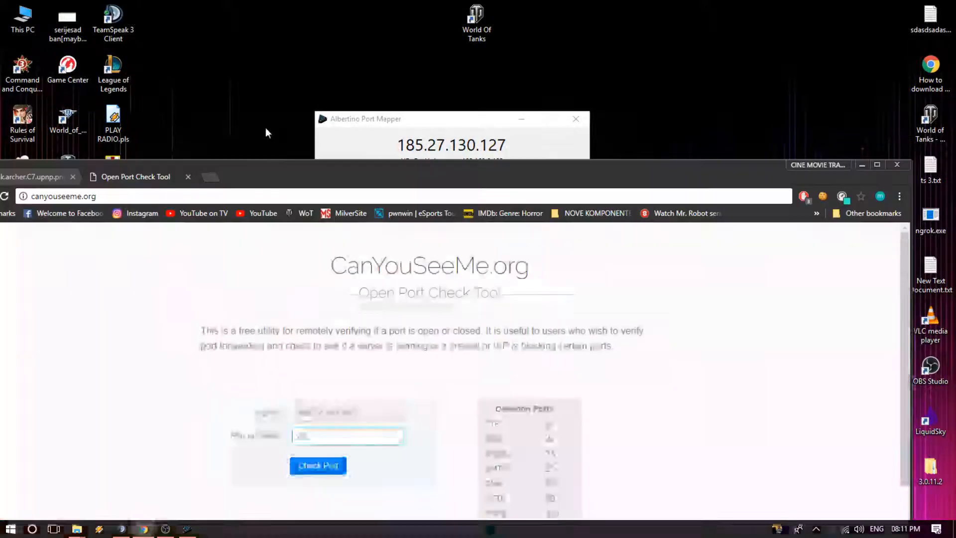
double_click(256, 175)
click(367, 276)
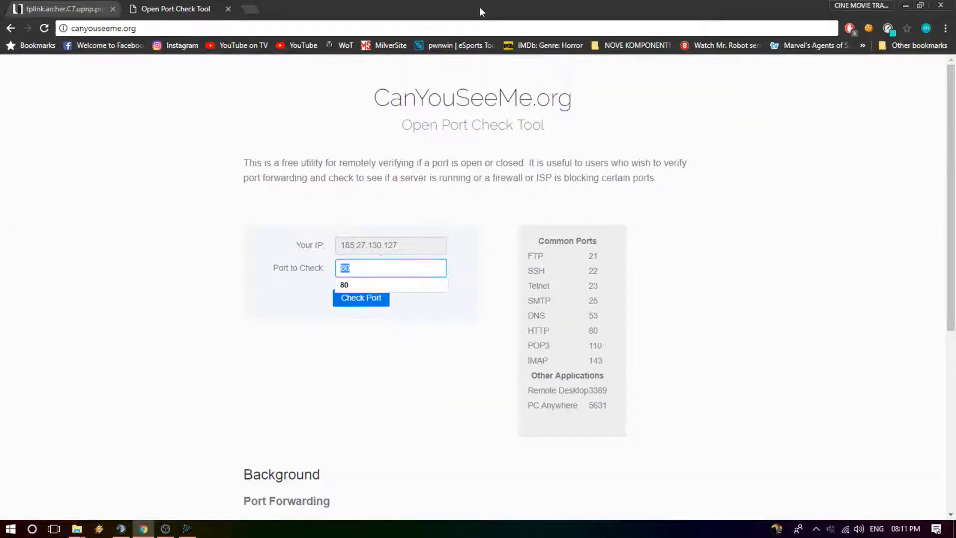
Step: Switch to Albertino Port Mapper, reopen all UPnP mappings, examine the UDP entry for port 10011, and look for TeamSpeak 3 Server among the background programs
drag(481, 10, 462, 405)
click(186, 528)
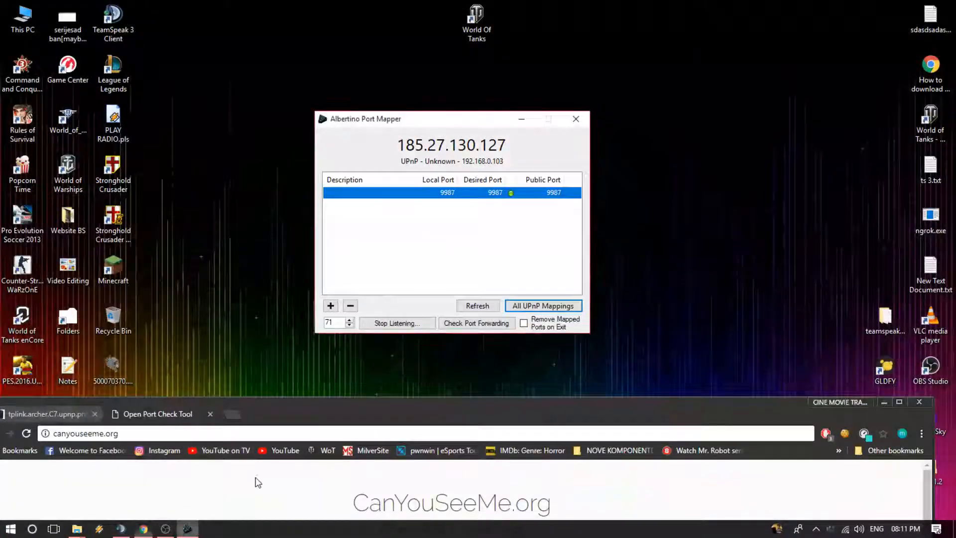
click(546, 307)
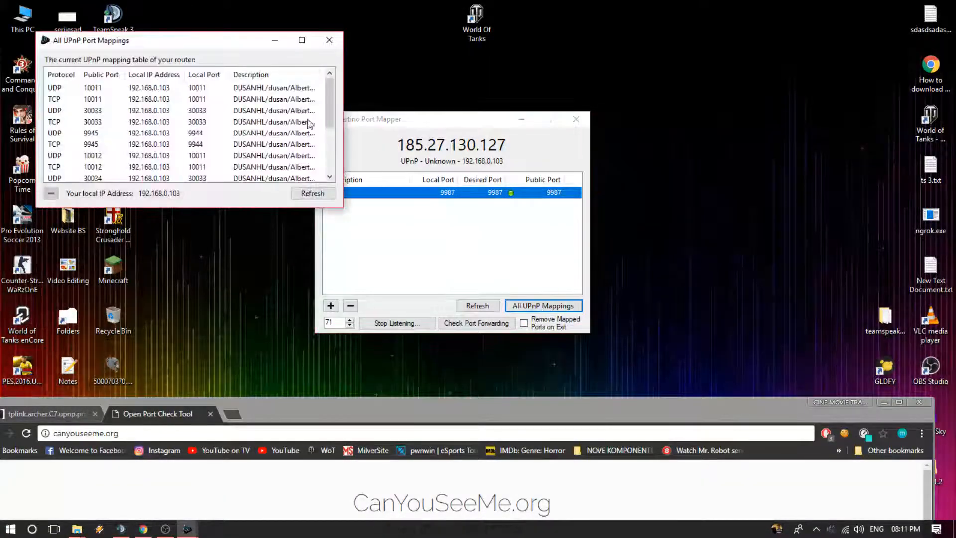
click(111, 90)
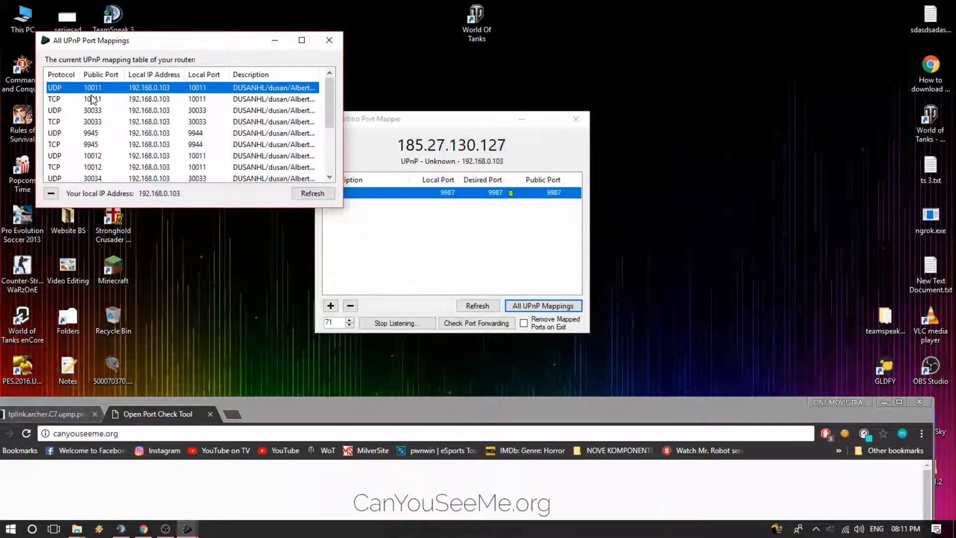
drag(121, 46, 397, 118)
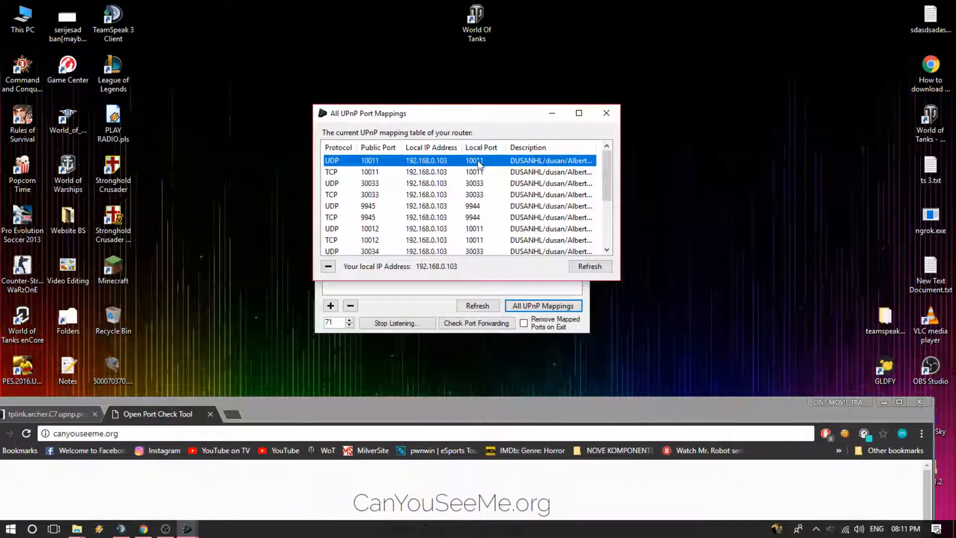
click(816, 529)
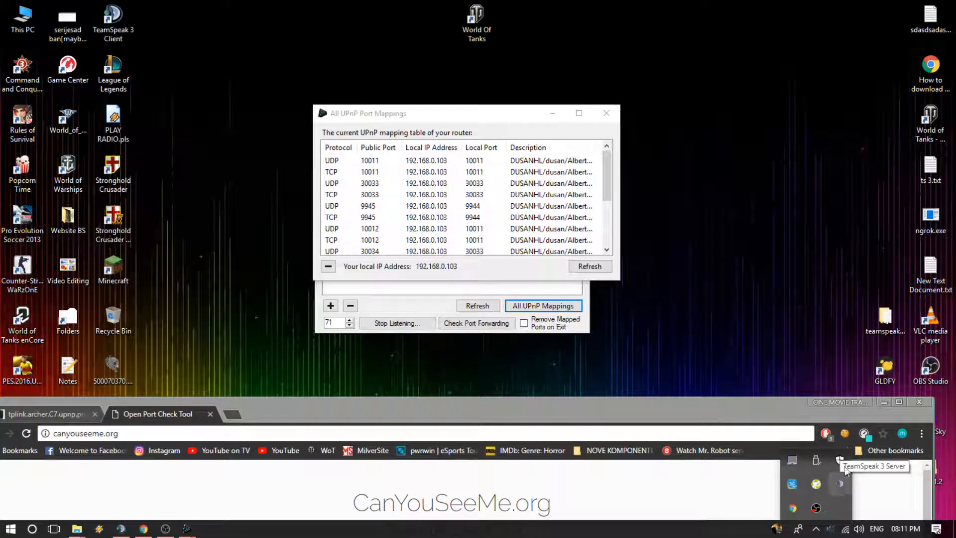
Step: Check port 10011 on CanYouSeeMe.org and read the result message
drag(757, 413, 743, 211)
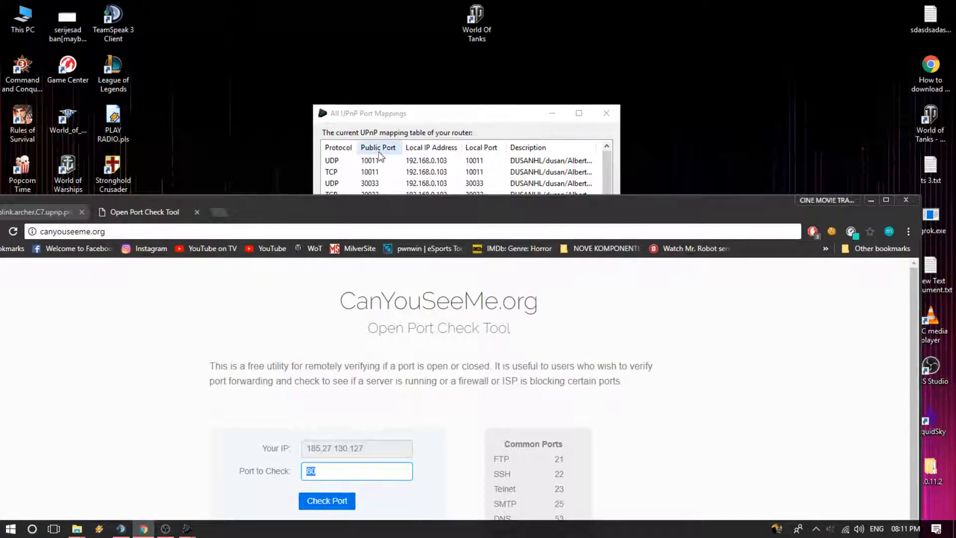
double_click(371, 210)
text(100)
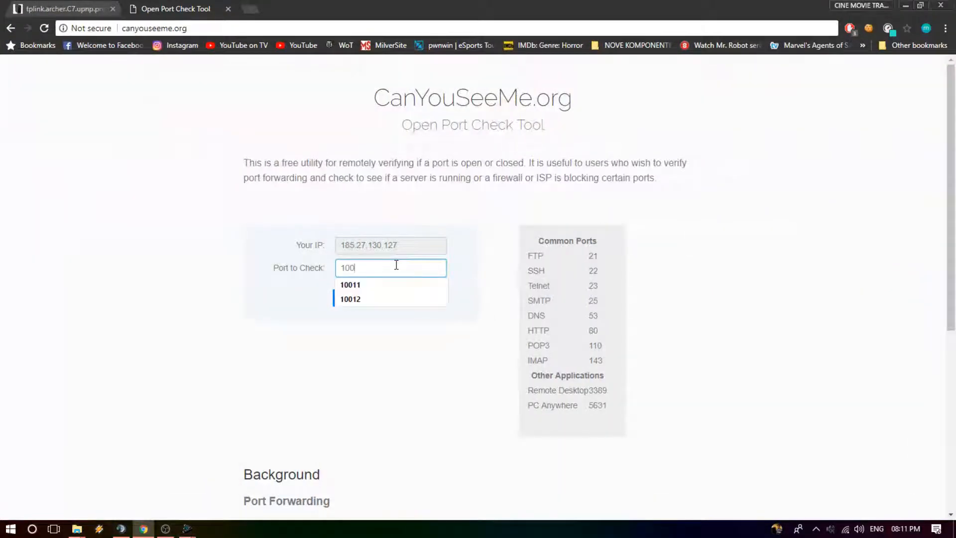
text(11)
click(384, 304)
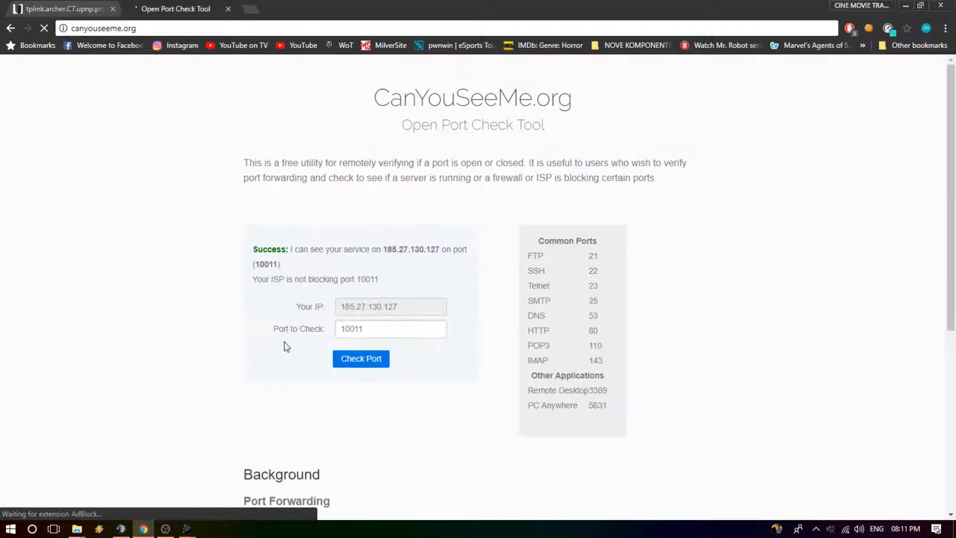
drag(252, 249, 474, 250)
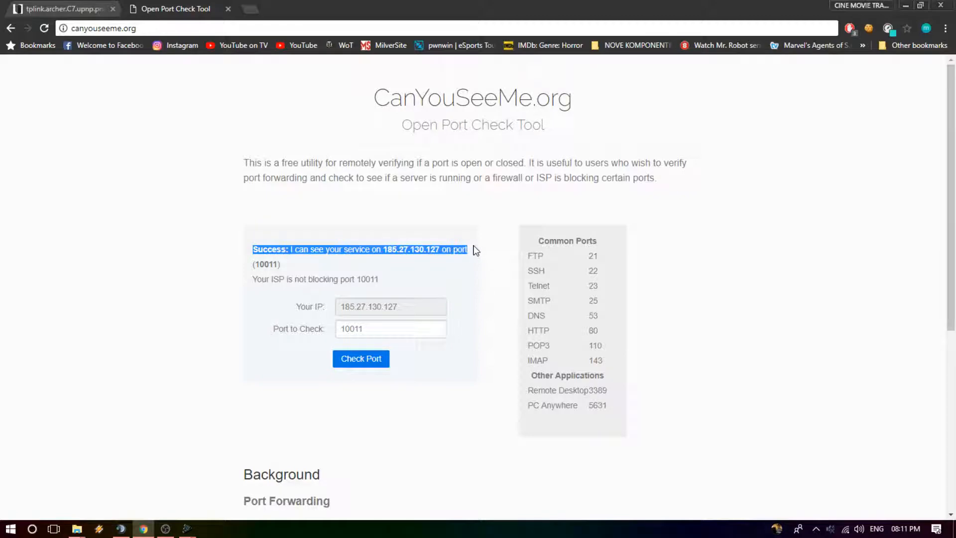
click(473, 251)
Step: Return to Albertino Port Mapper and close the table of all UPnP port mappings
drag(455, 15, 412, 335)
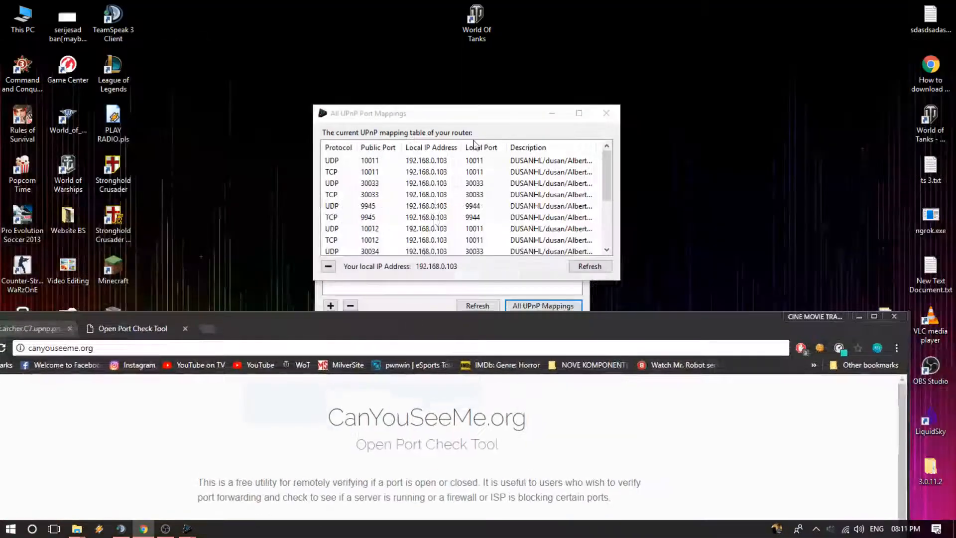
click(606, 110)
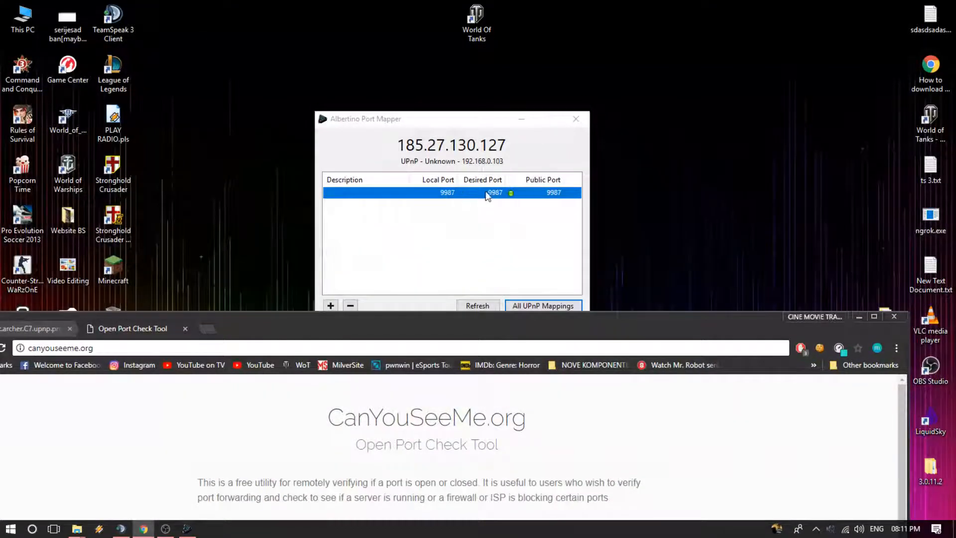
click(330, 305)
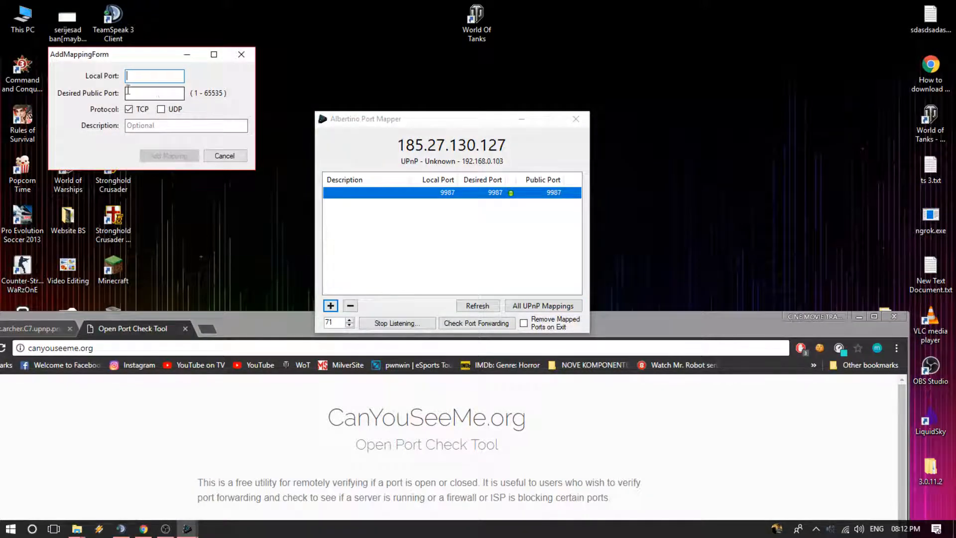
click(161, 110)
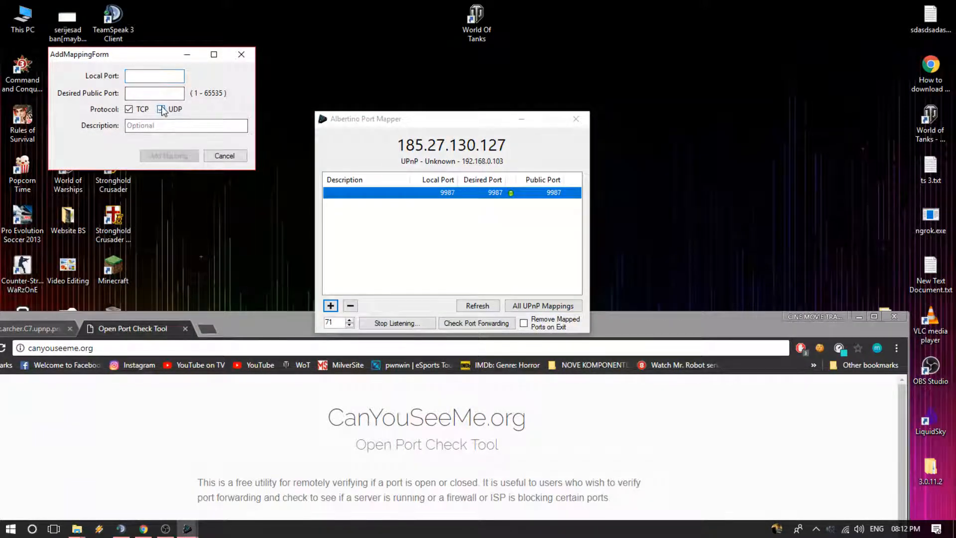
click(252, 54)
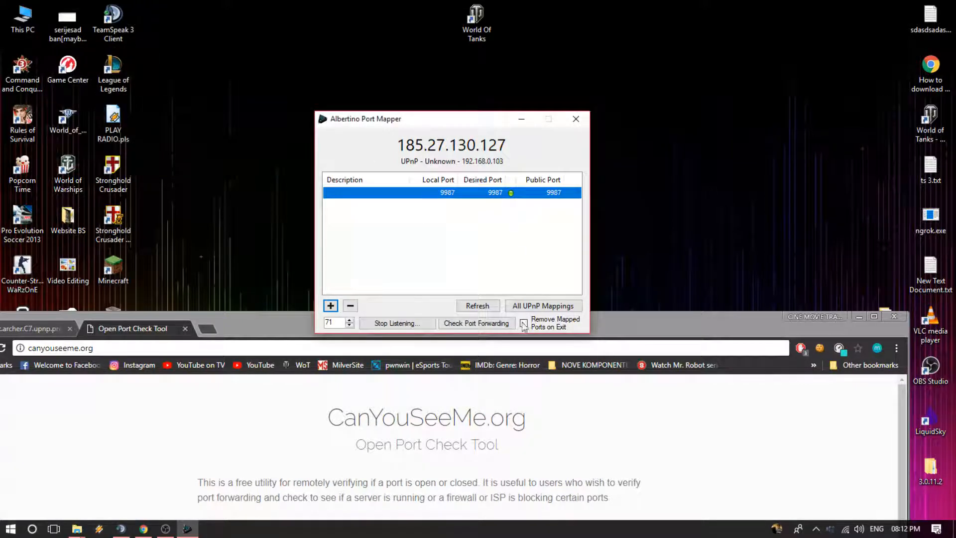
Step: Bring CanYouSeeMe.org back to full size and examine the checked port and IP address in the result message
drag(648, 322, 654, 73)
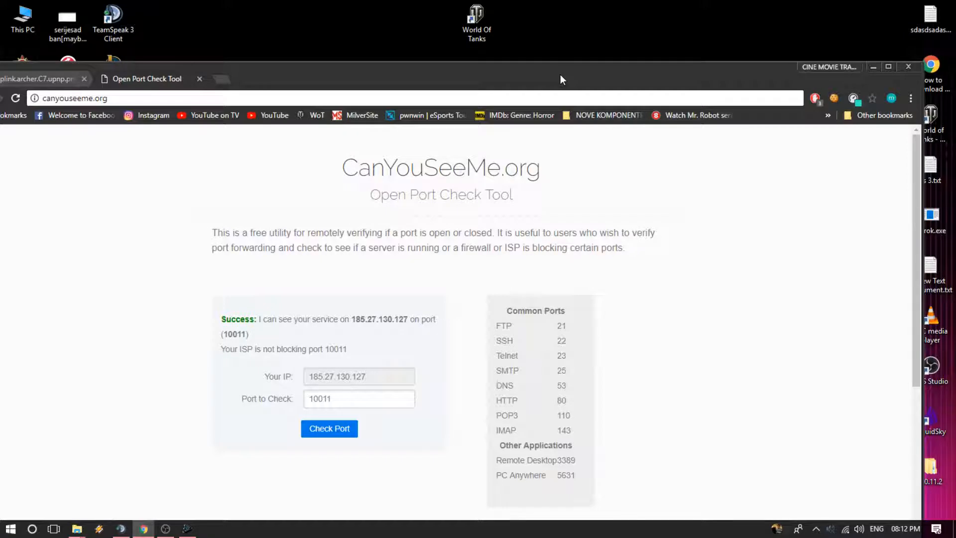
double_click(355, 399)
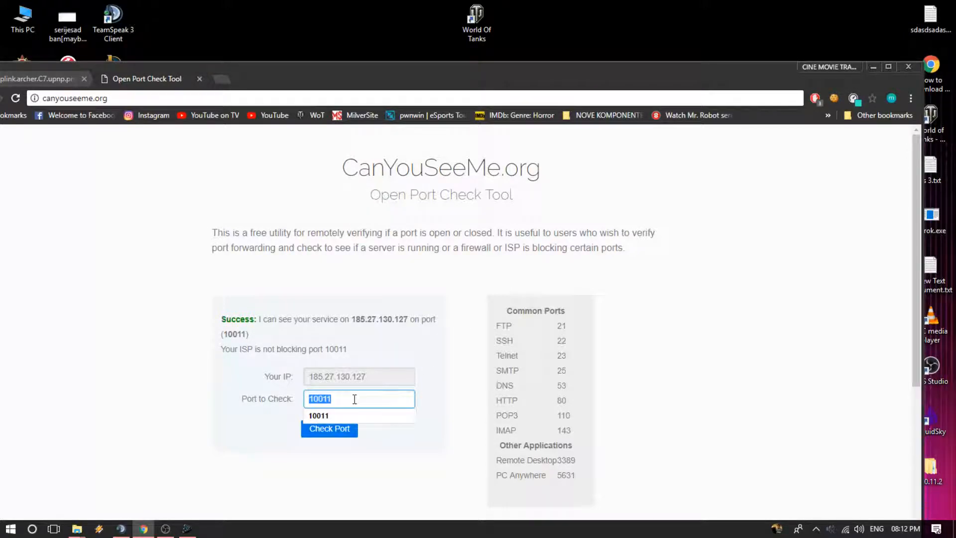
drag(273, 72, 324, 5)
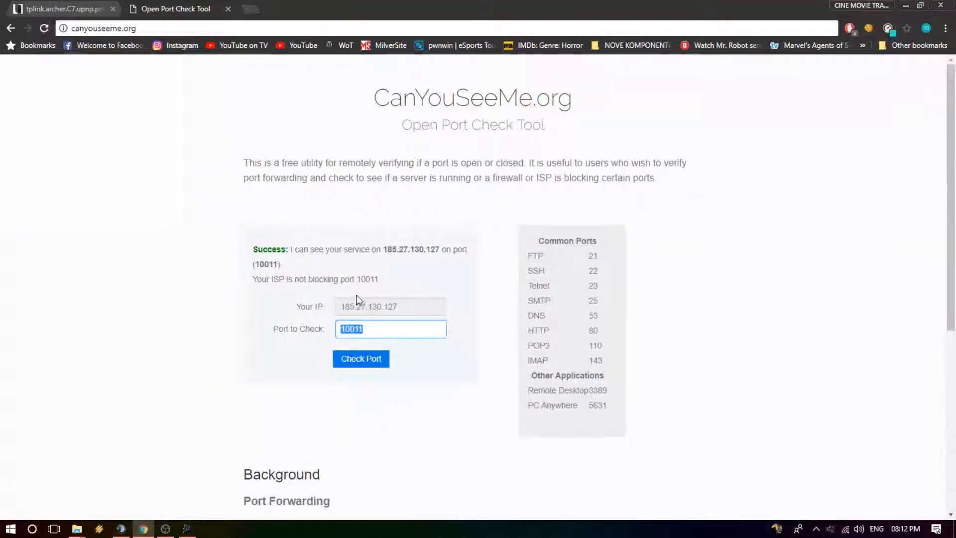
drag(386, 251, 442, 249)
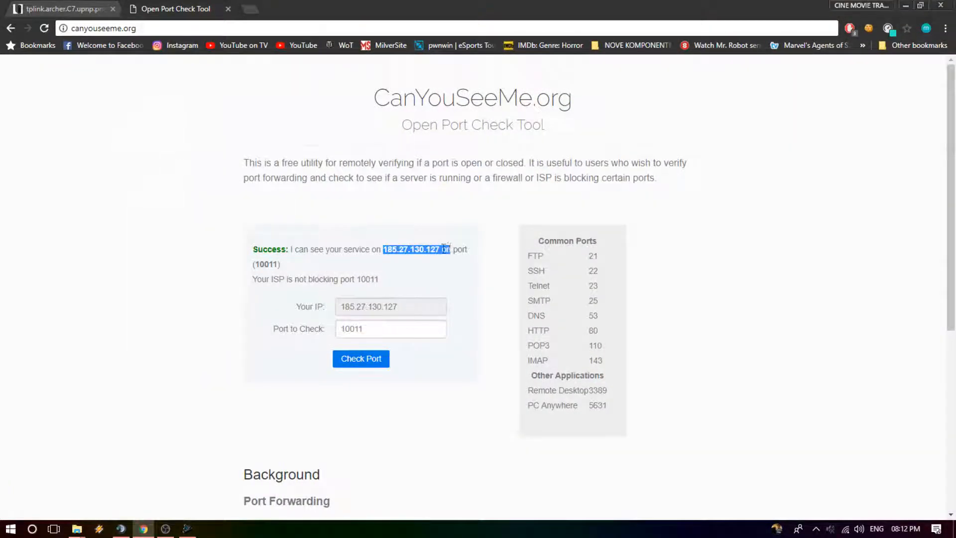
click(441, 248)
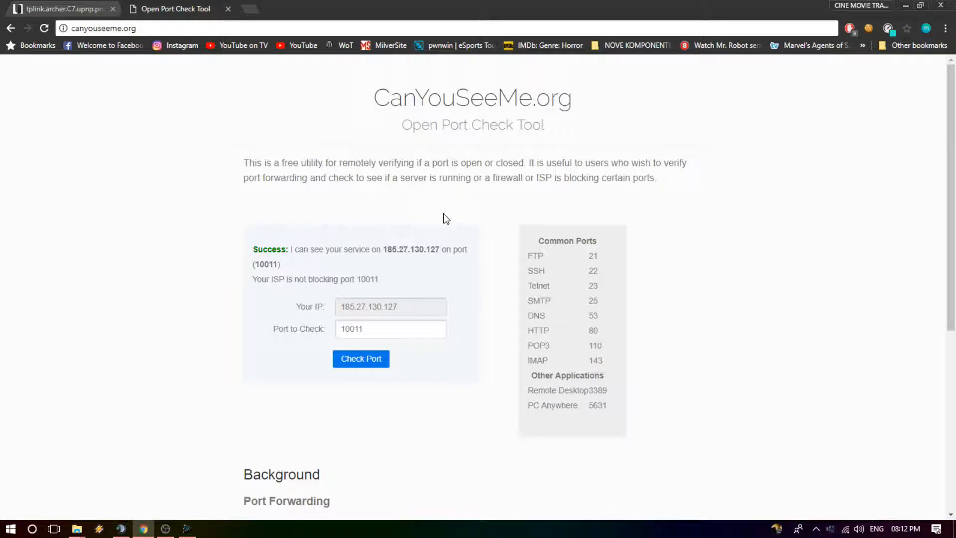